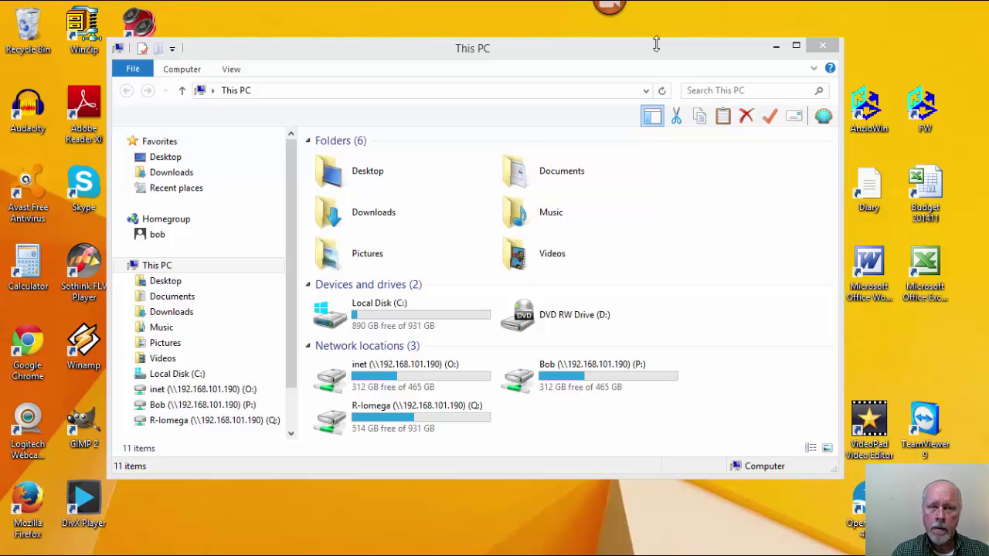
Step: Activate the This PC window listing six folders, two drives and three network locations
left_click(656, 45)
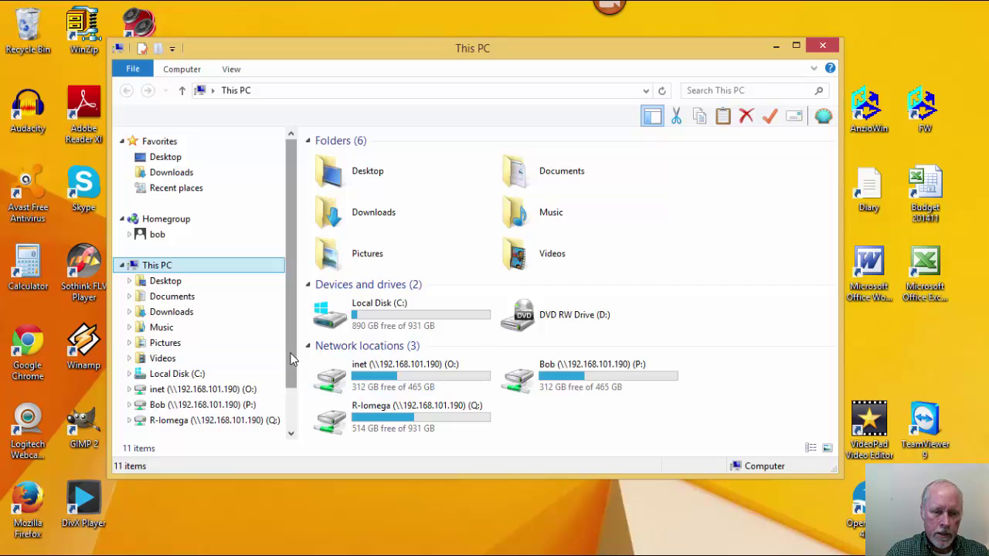
left_click_drag(287, 356, 285, 406)
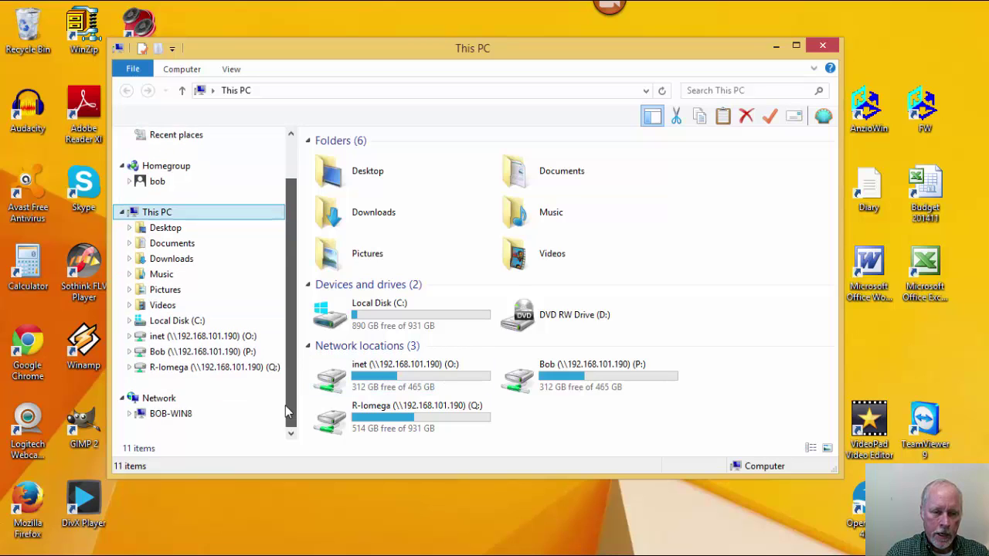
left_click(163, 398)
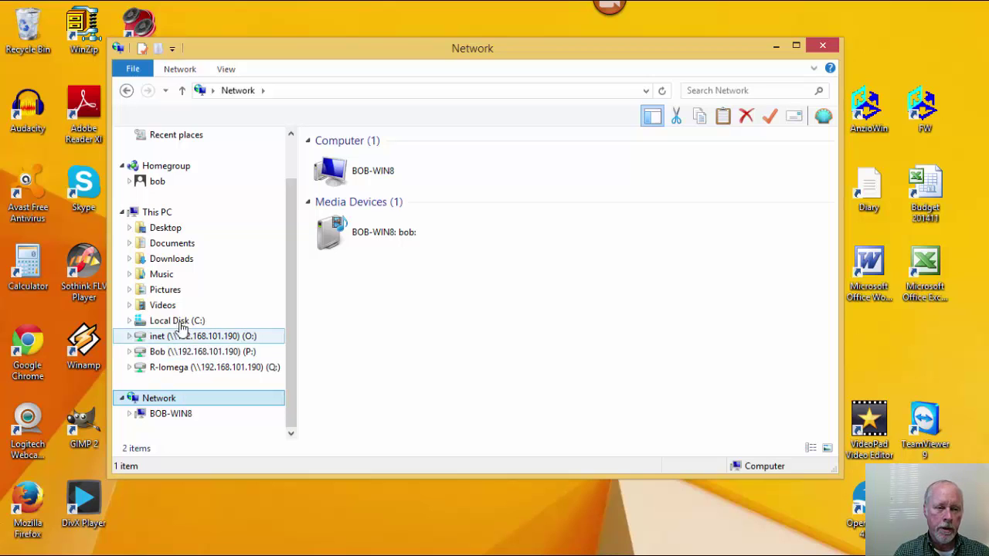
left_click(172, 220)
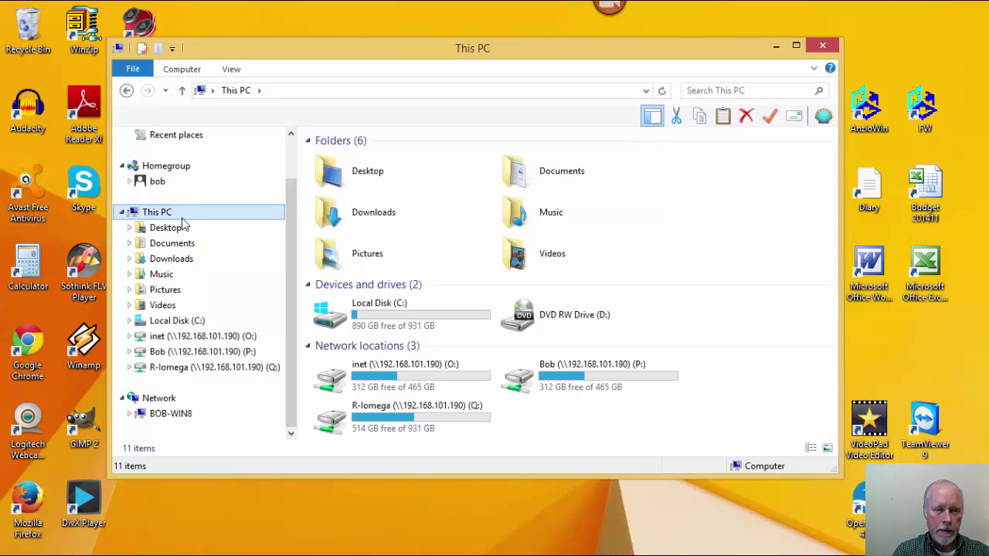
Step: Open Map network drive from the Computer tab and choose drive letter L:
left_click(183, 68)
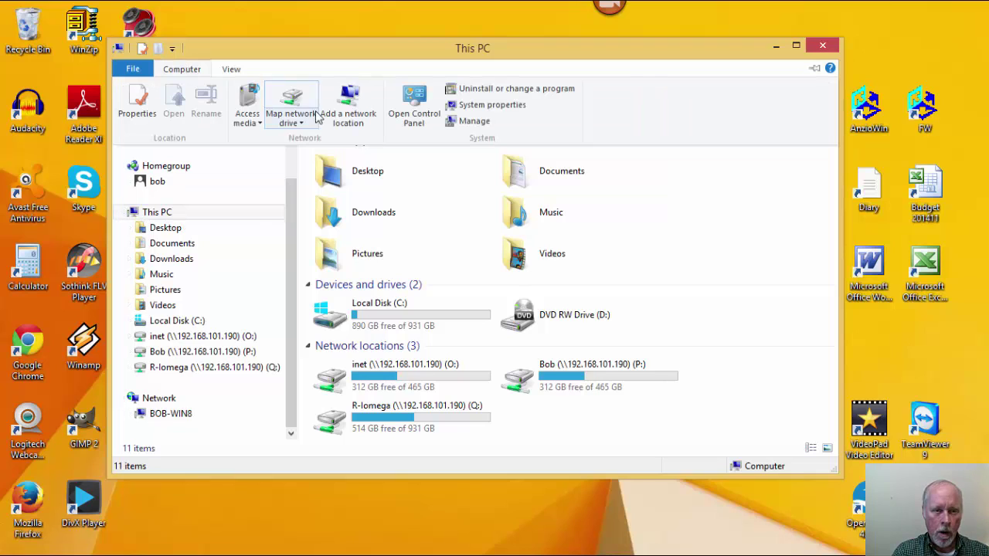
left_click(290, 97)
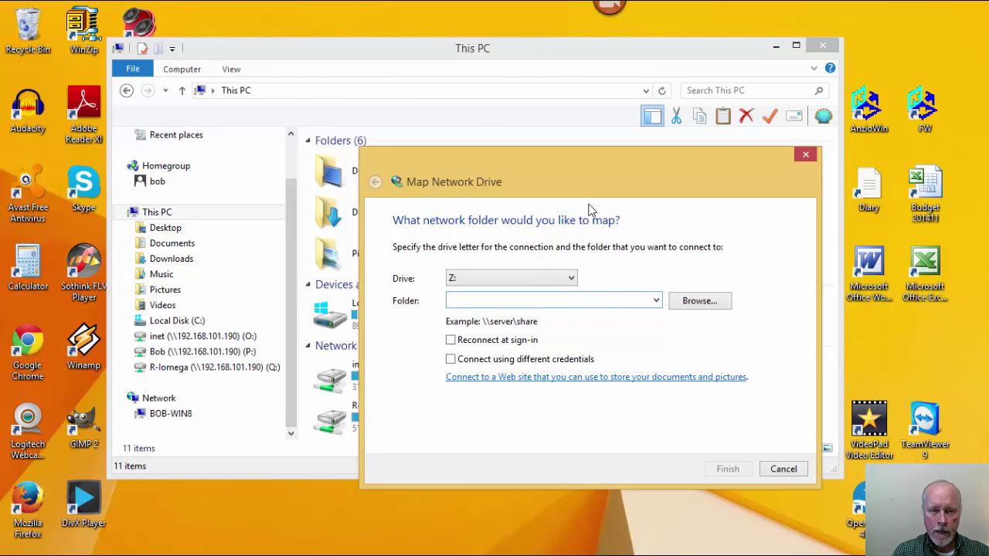
left_click(573, 279)
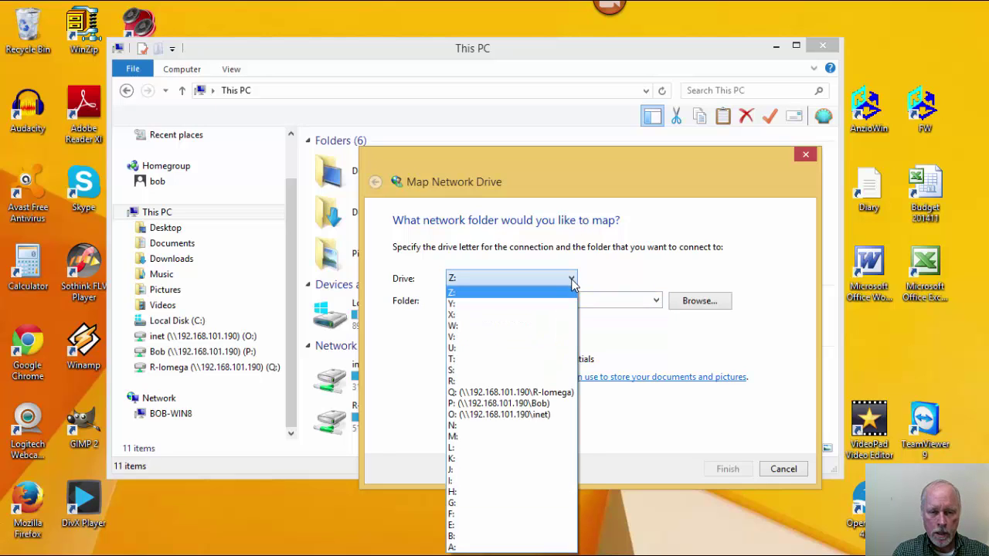
left_click(536, 448)
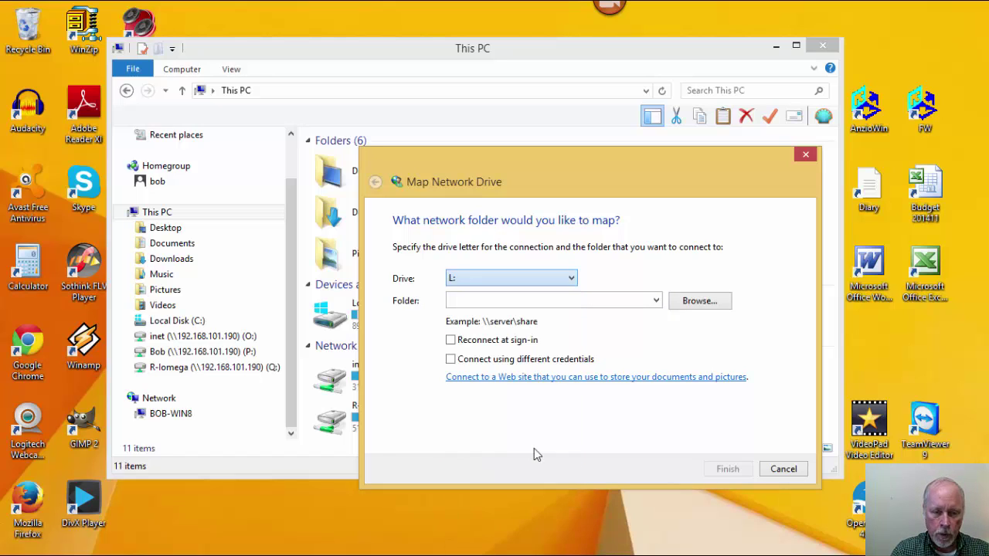
left_click(547, 299)
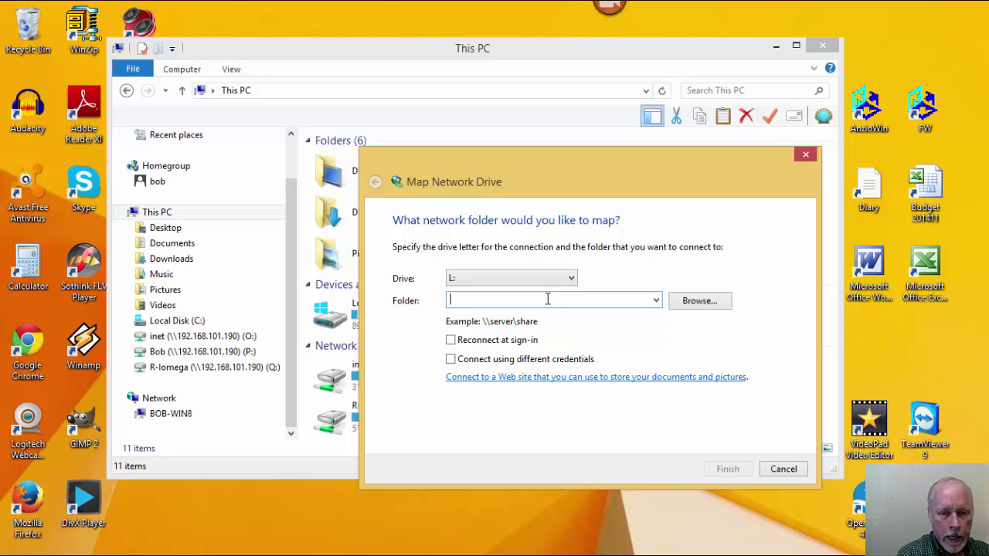
type("\\\\")
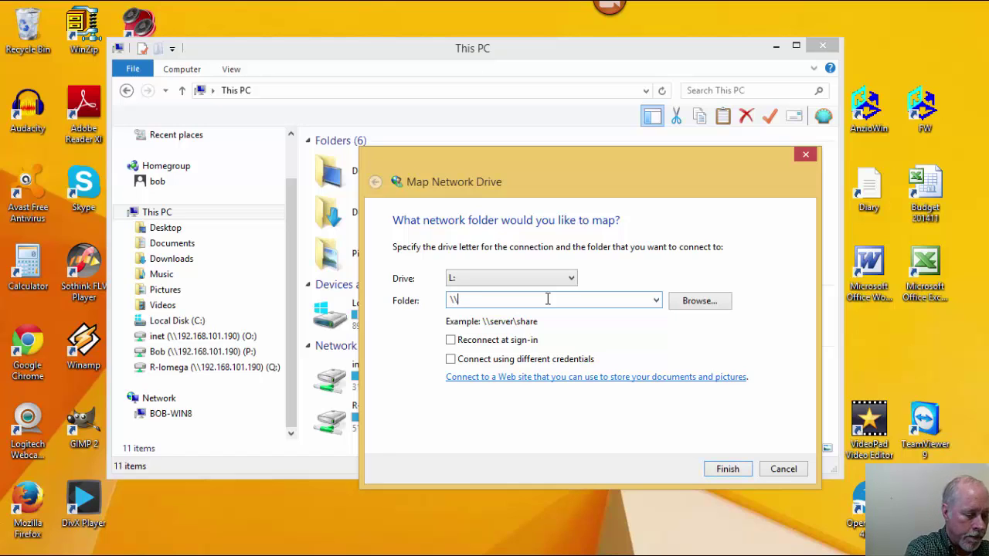
type("bob")
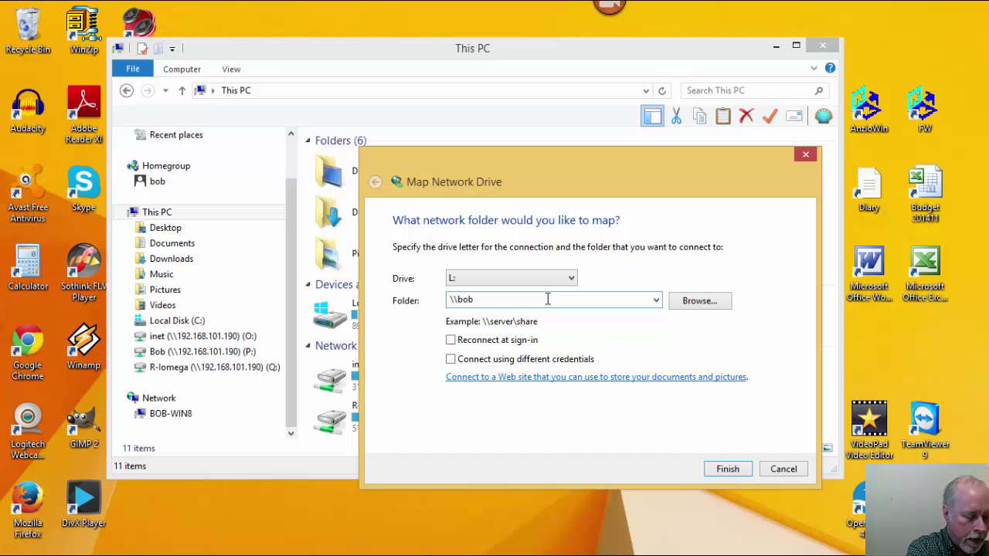
type("-xp")
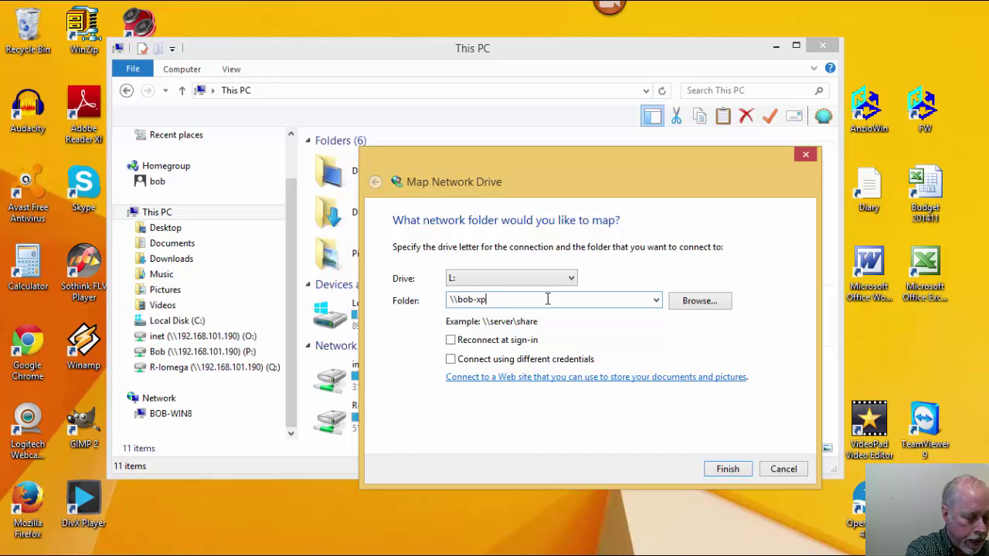
type("2\\")
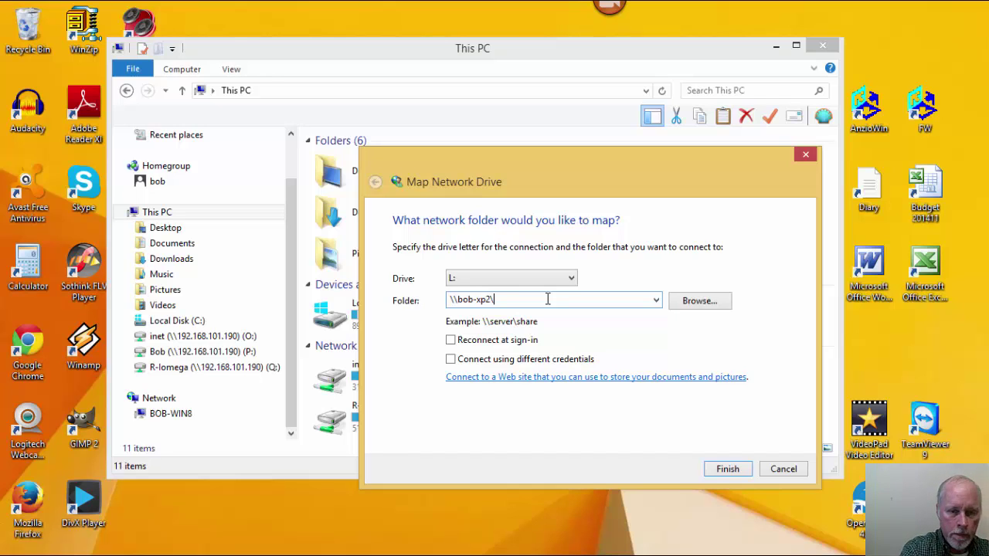
left_click(703, 306)
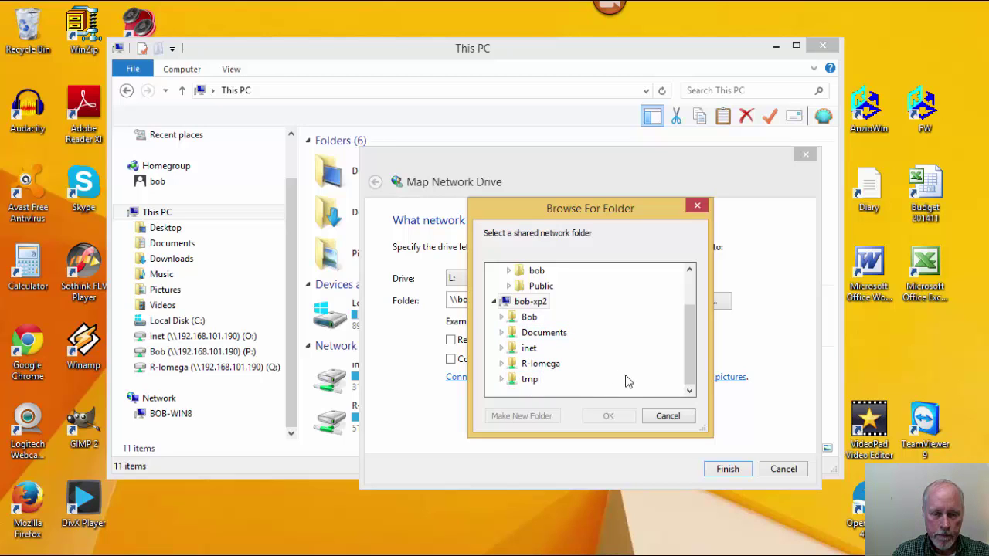
left_click(666, 416)
double_click(574, 301)
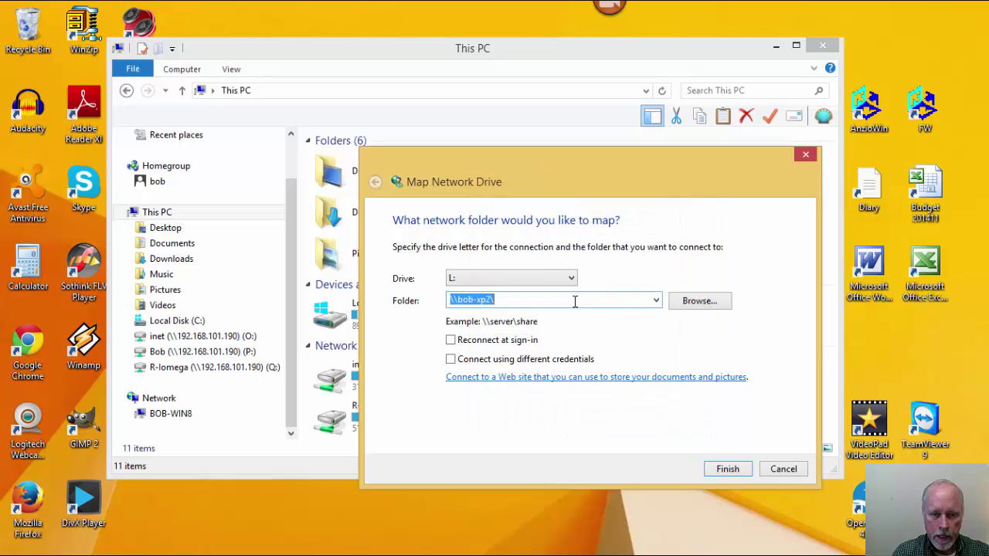
left_click(575, 301)
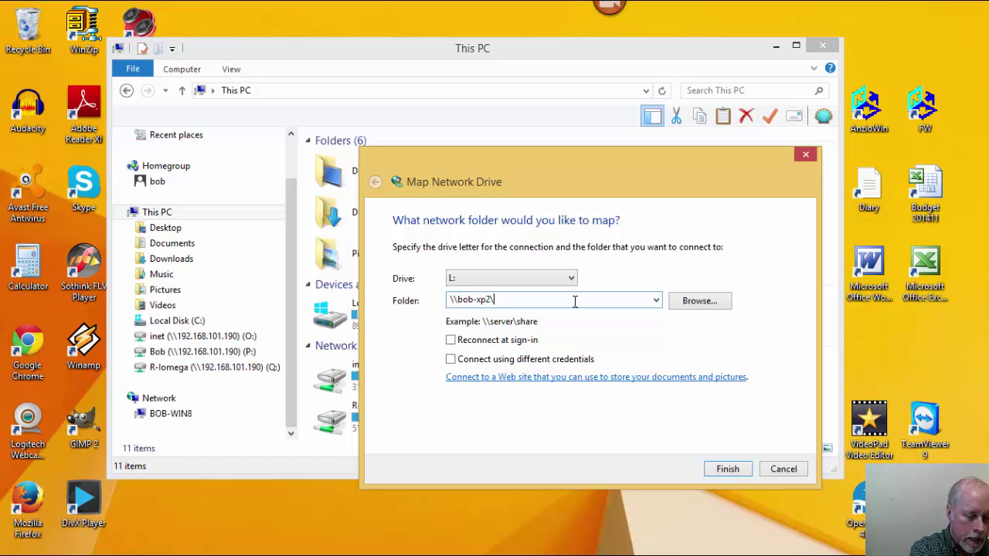
key("BackSpace")
key("BackSpace")
key("BackSpace")
key("BackSpace")
key("BackSpace")
key("BackSpace")
key("BackSpace")
key("BackSpace")
key("BackSpace")
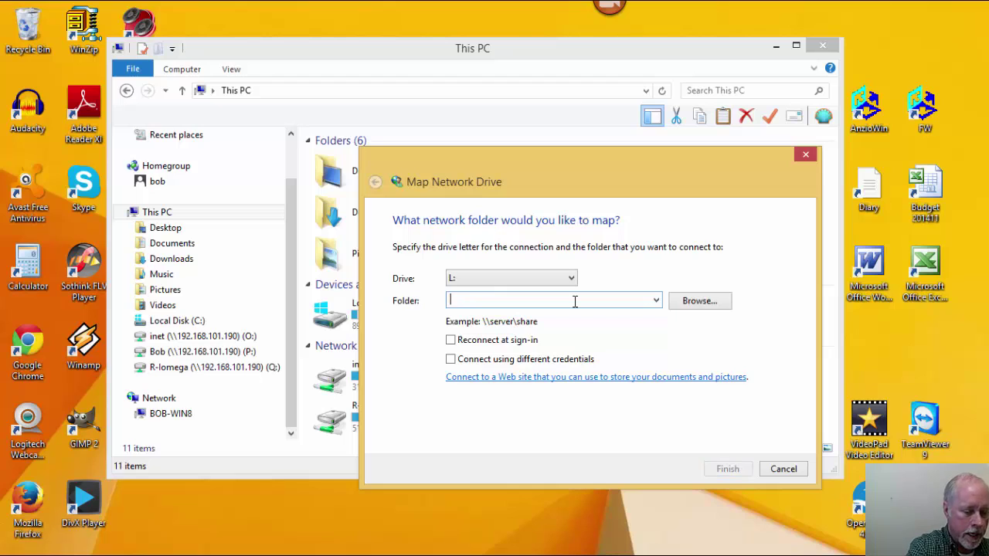
Step: Enter \\192.168.101.190\ in the Folder box of the Map Network Drive dialog
type("\\\\")
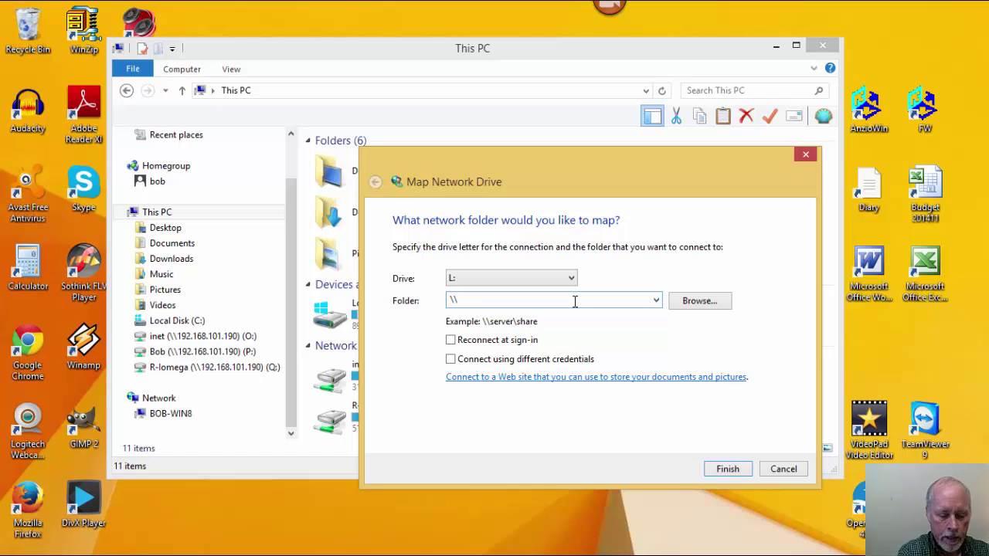
type("192.")
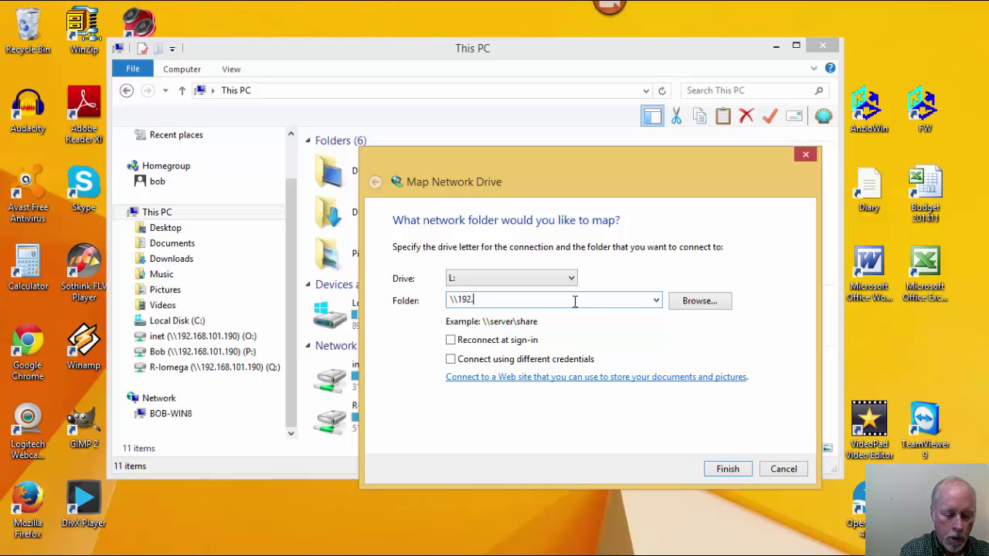
type("168.10")
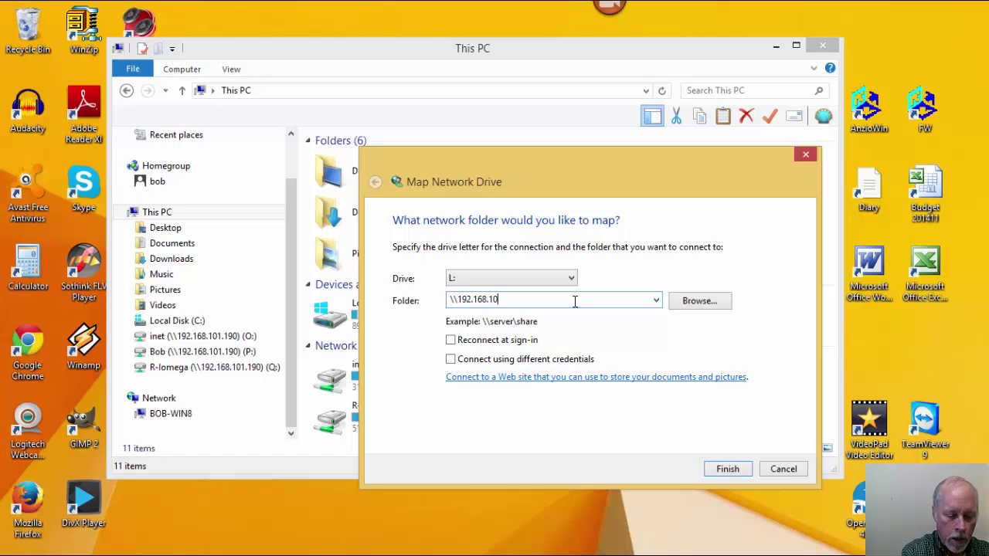
type("1.19")
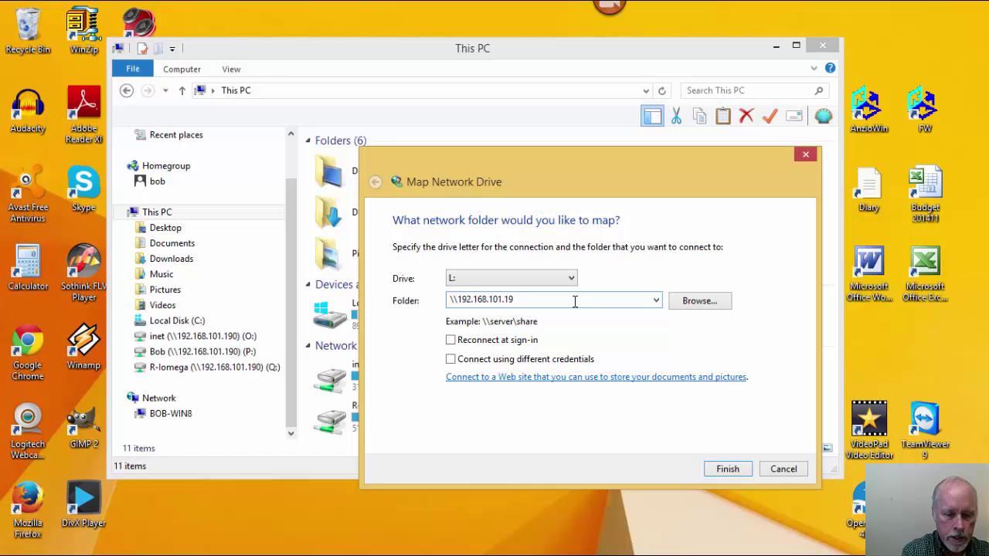
type("0\\")
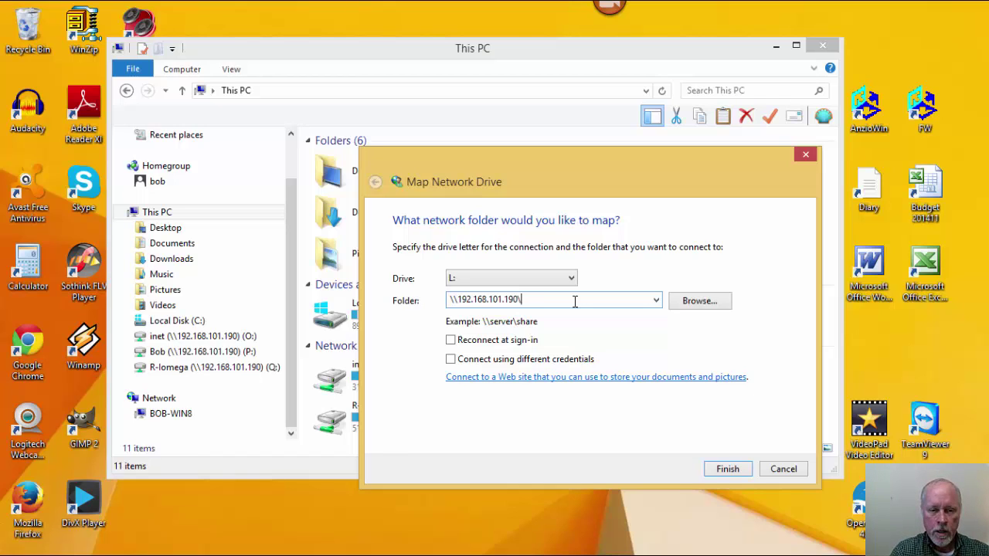
Step: Browse to the tmp share on 192.168.101.190, making the folder \\192.168.101.190\tmp
left_click(699, 301)
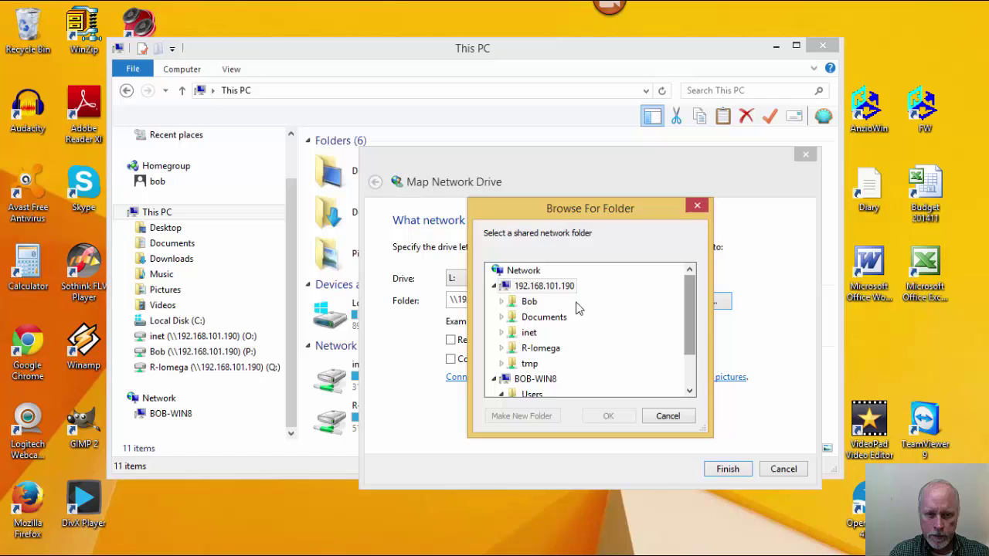
left_click(535, 289)
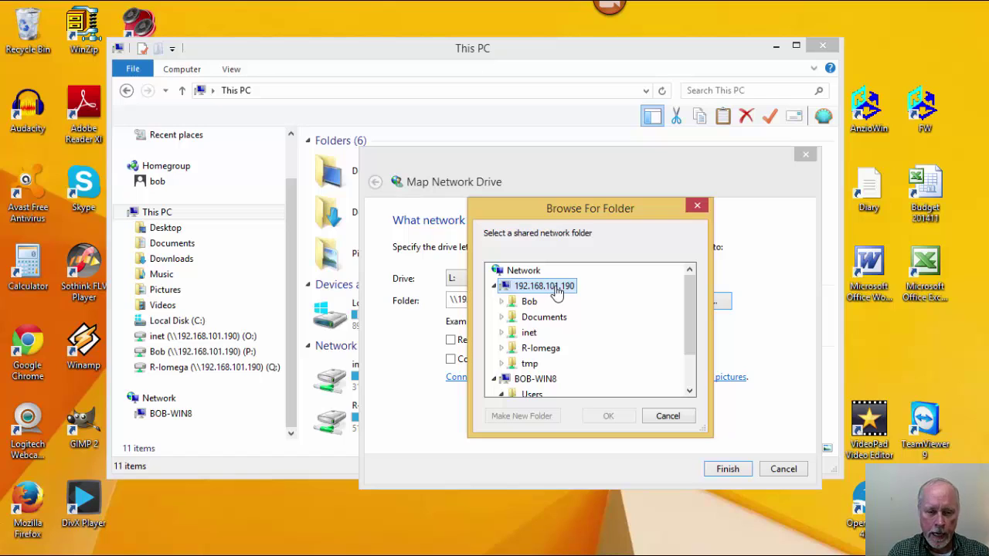
double_click(532, 365)
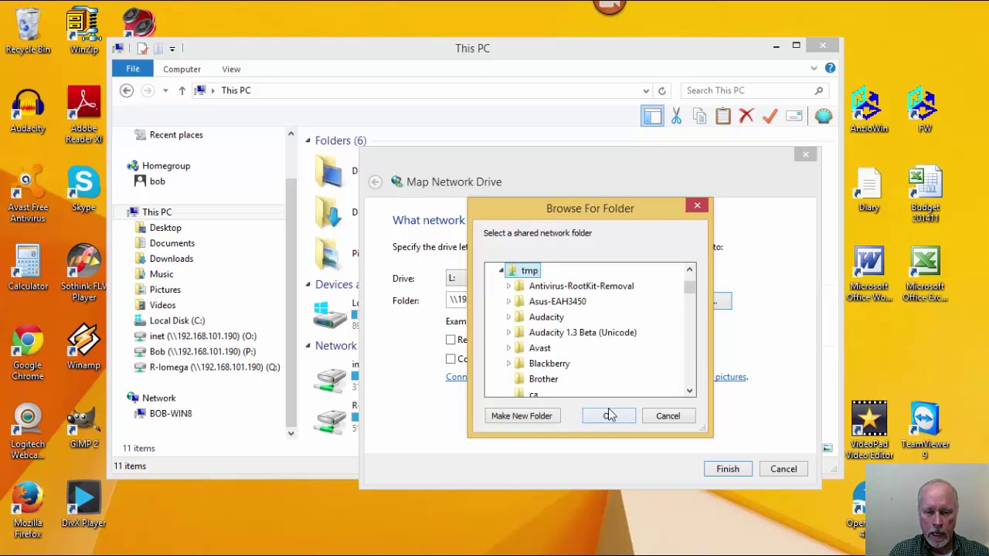
left_click(609, 416)
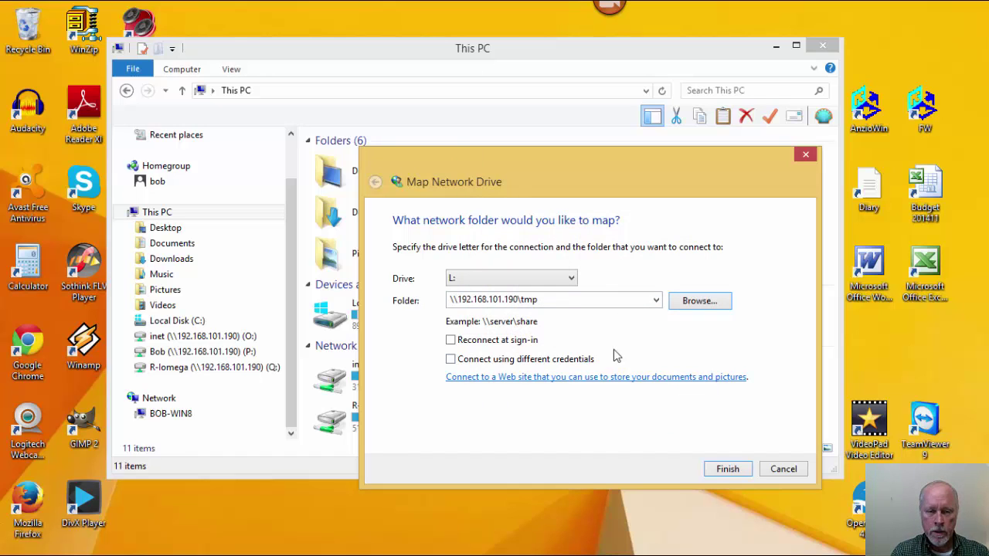
Step: Enable Reconnect at sign-in and finish mapping \\192.168.101.190\tmp as drive L:
left_click(451, 342)
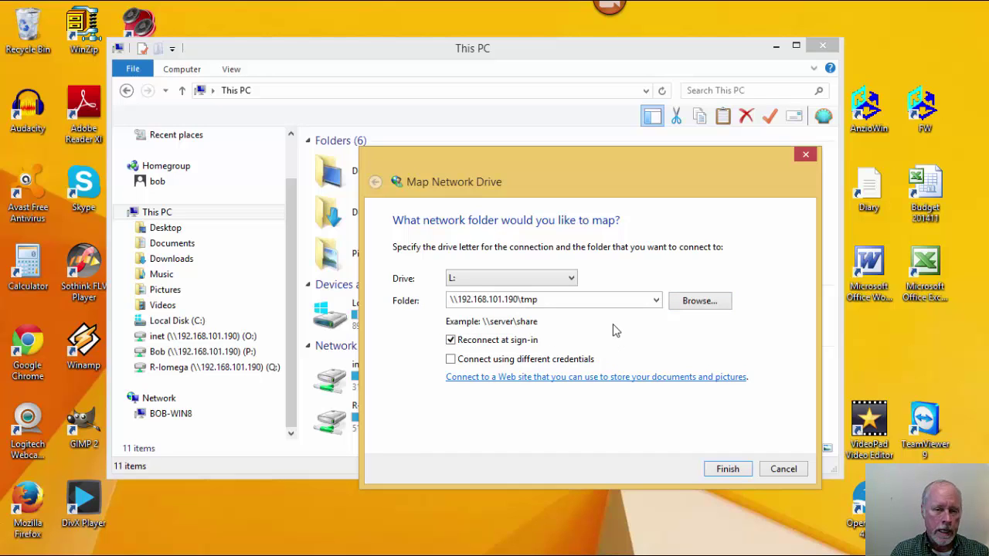
left_click(451, 340)
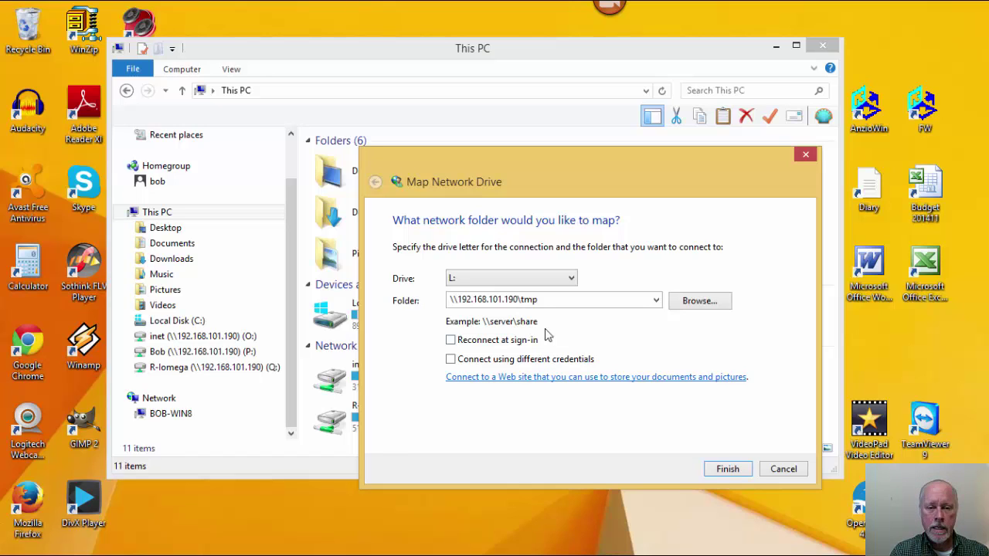
left_click(451, 340)
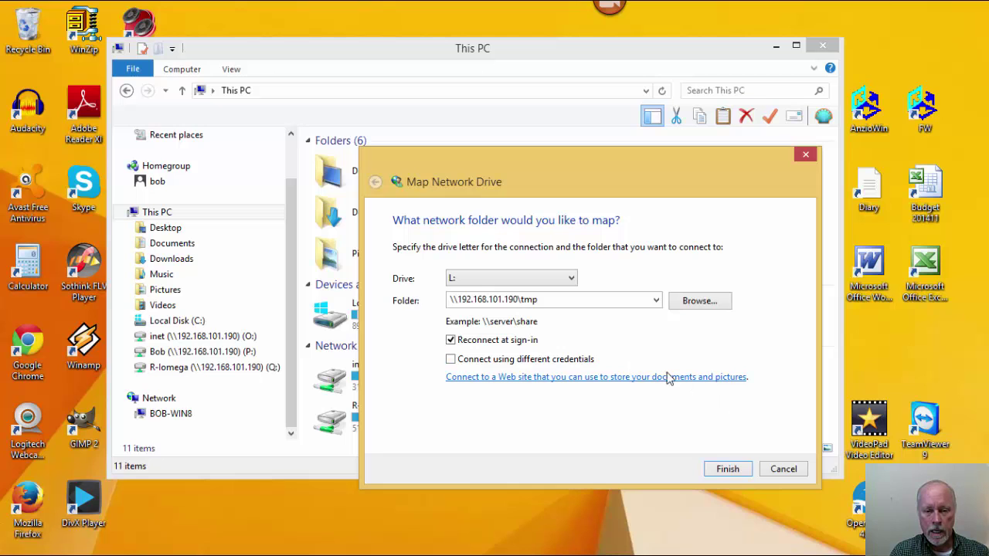
left_click(728, 470)
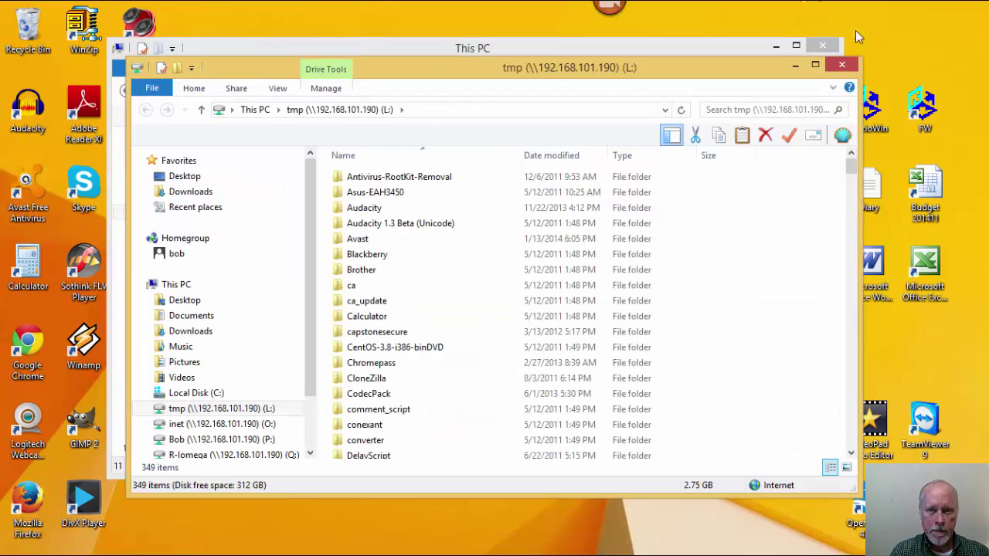
Step: Refresh This PC so tmp (L:) appears among four network locations, then check the drive
left_click(841, 65)
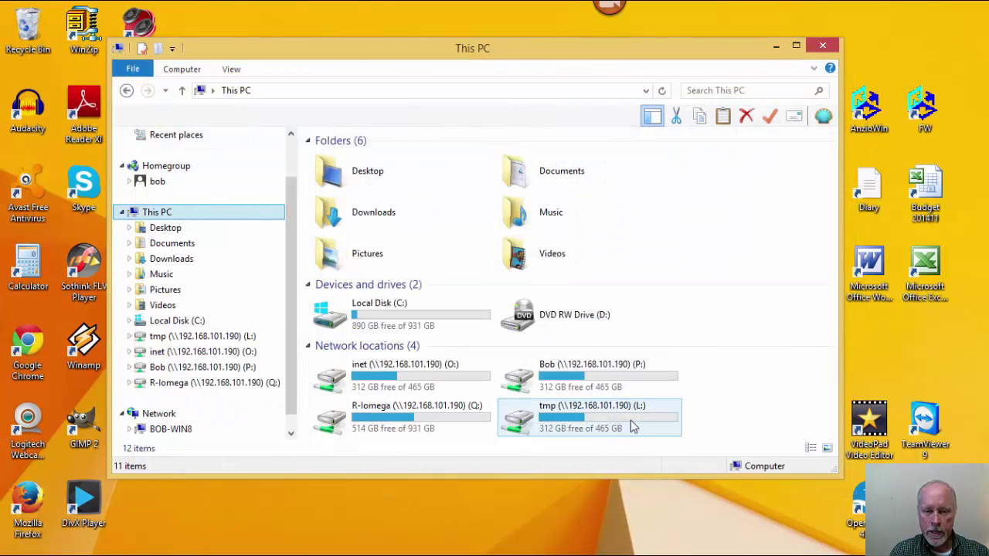
left_click(723, 366)
key("F5")
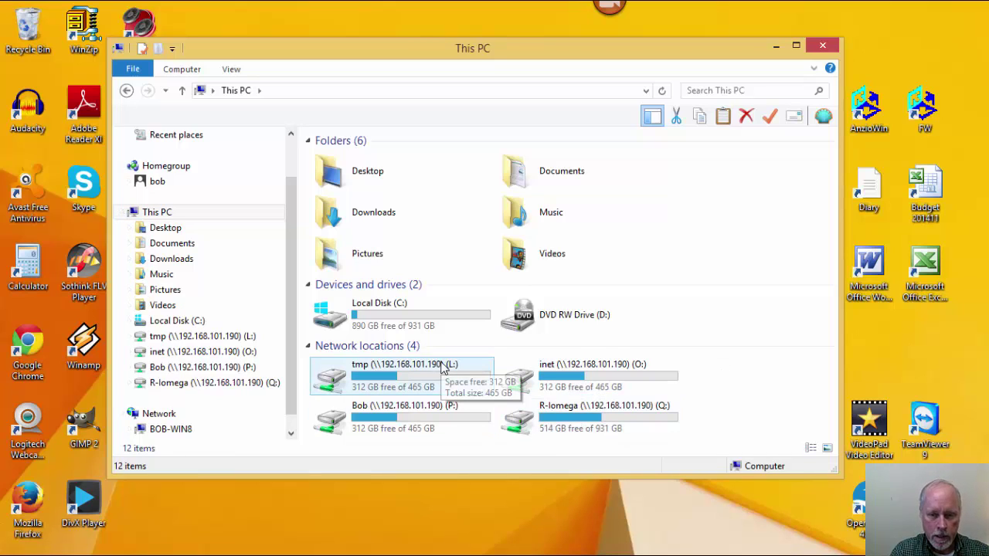
double_click(409, 384)
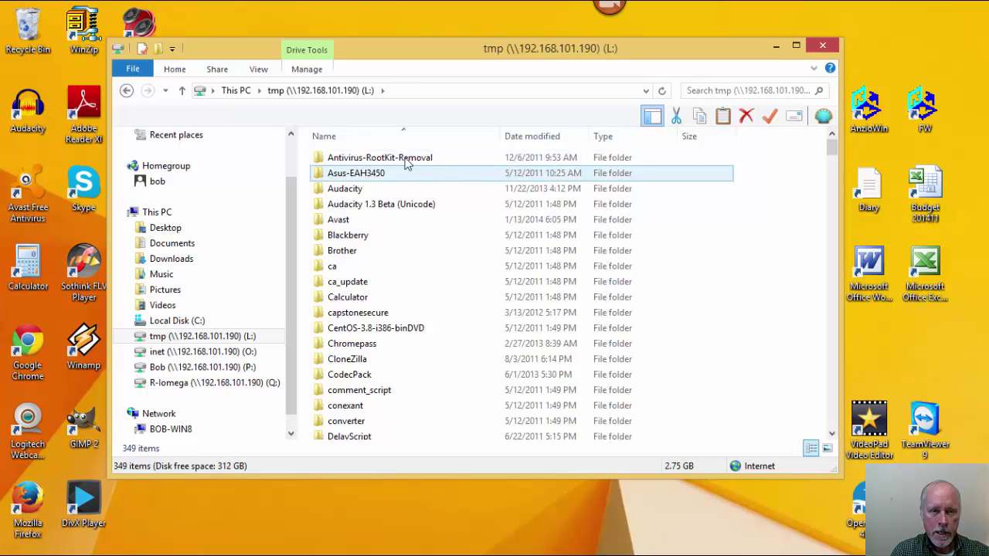
left_click(126, 91)
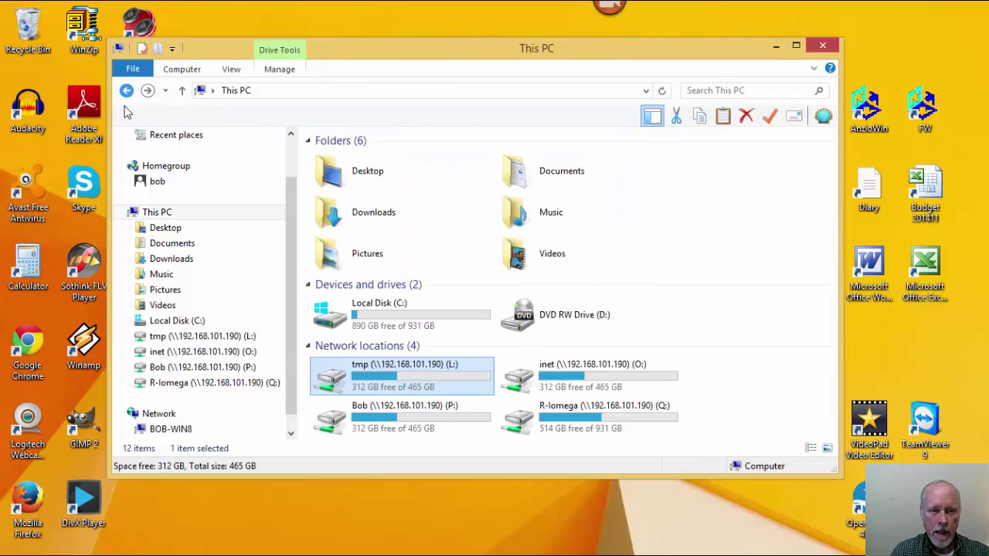